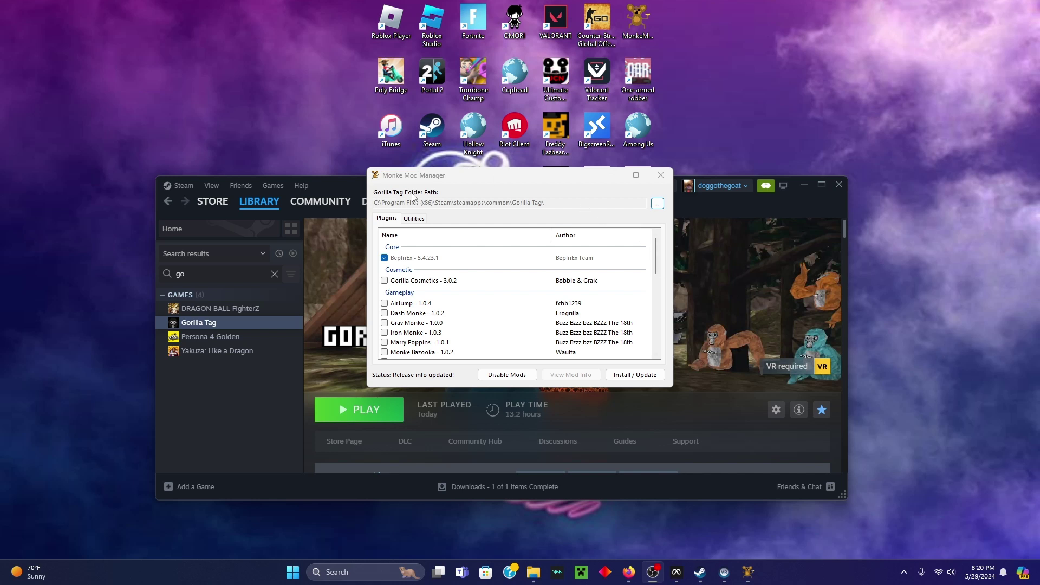
- Open Gorilla Tag's BepInEx folder through the utilities of Monke Mod Manager
click(413, 219)
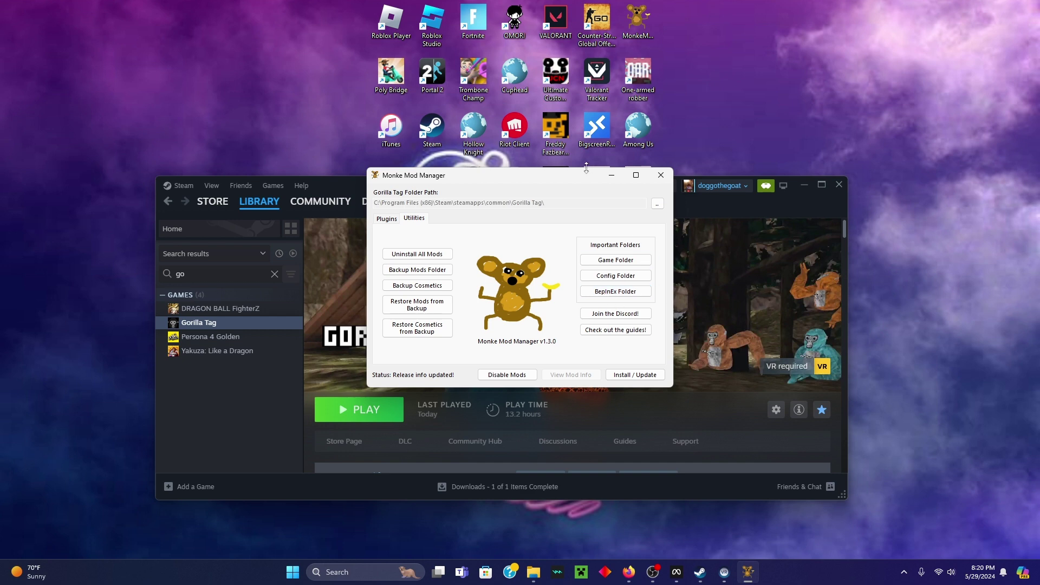
drag(584, 174, 716, 258)
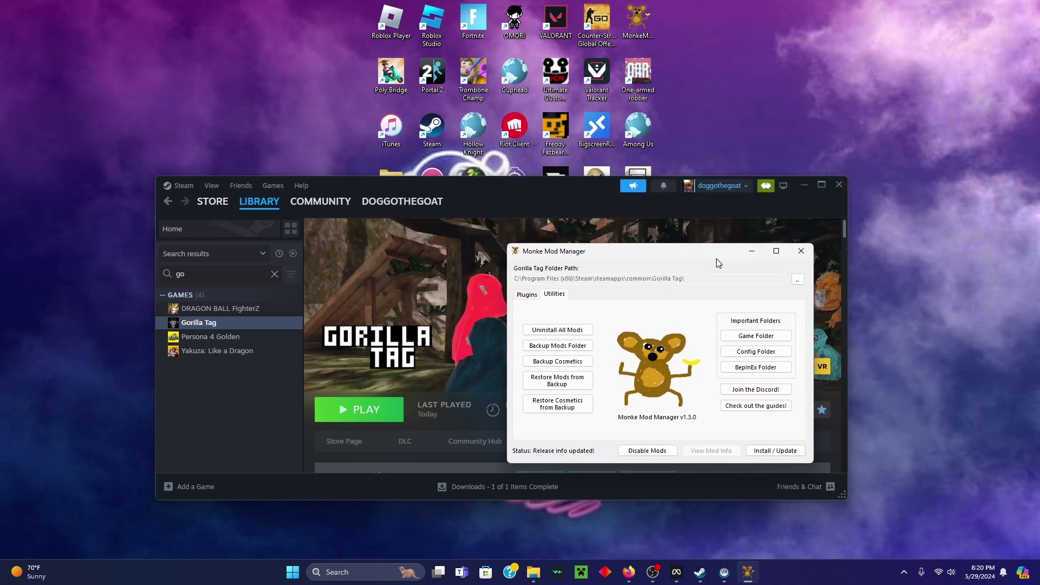
click(757, 371)
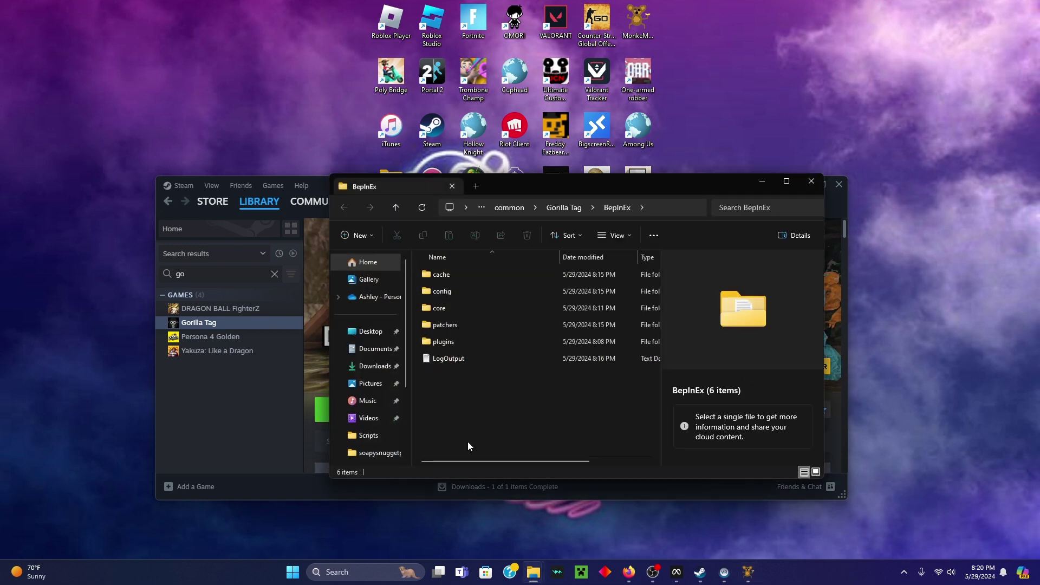
- Move the plugins folder out of BepInEx onto the desktop, and close the folder window and Monke Mod Manager
click(442, 346)
right_click(445, 344)
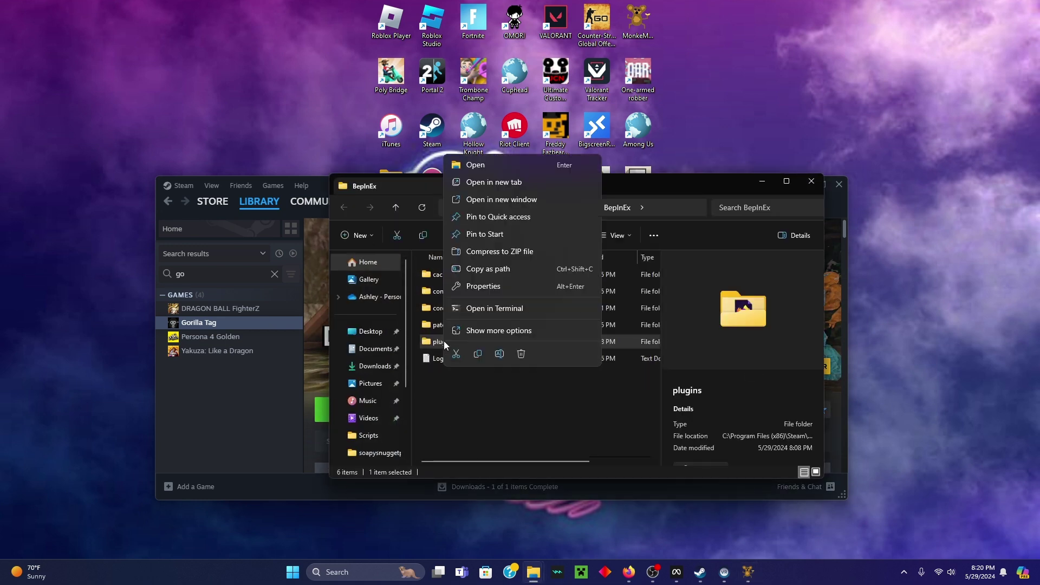
click(461, 353)
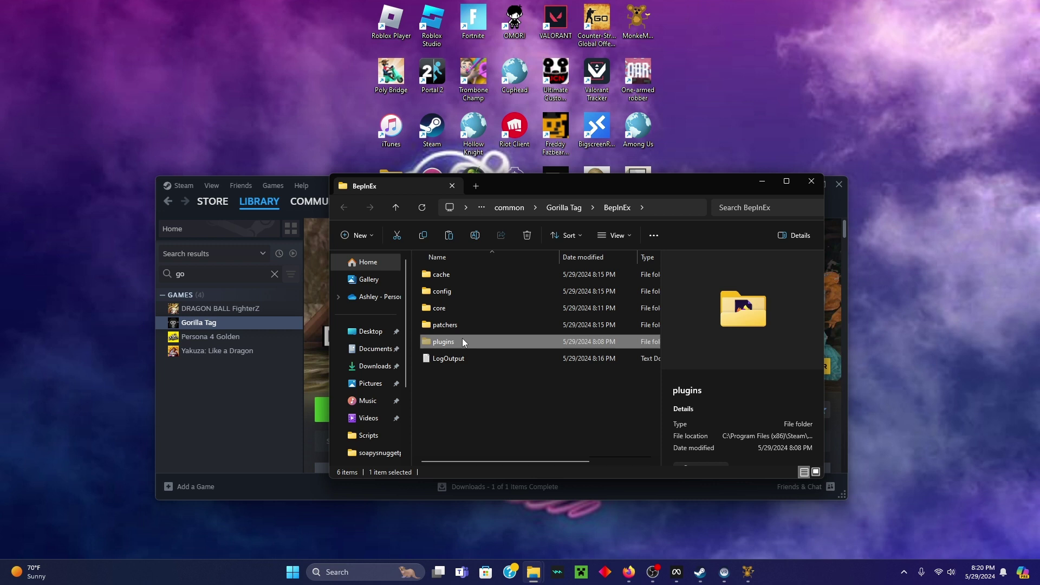
drag(463, 338, 431, 338)
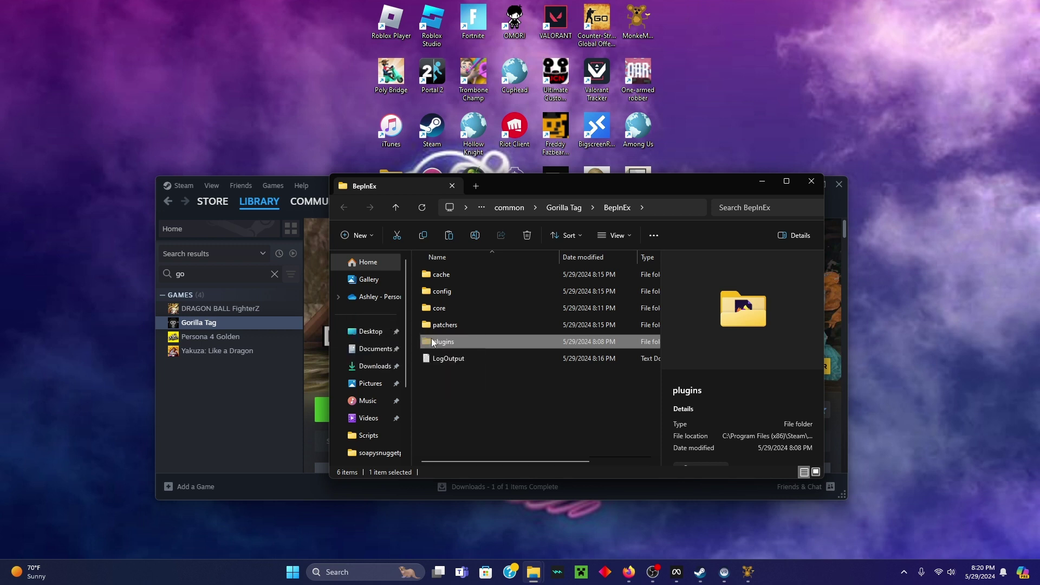
right_click(22, 23)
click(36, 32)
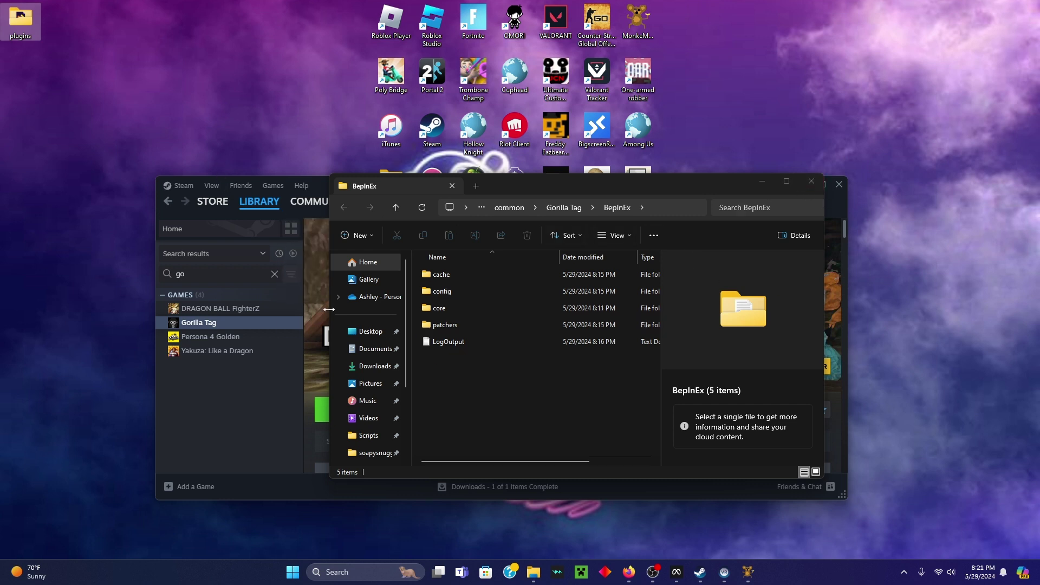
click(810, 181)
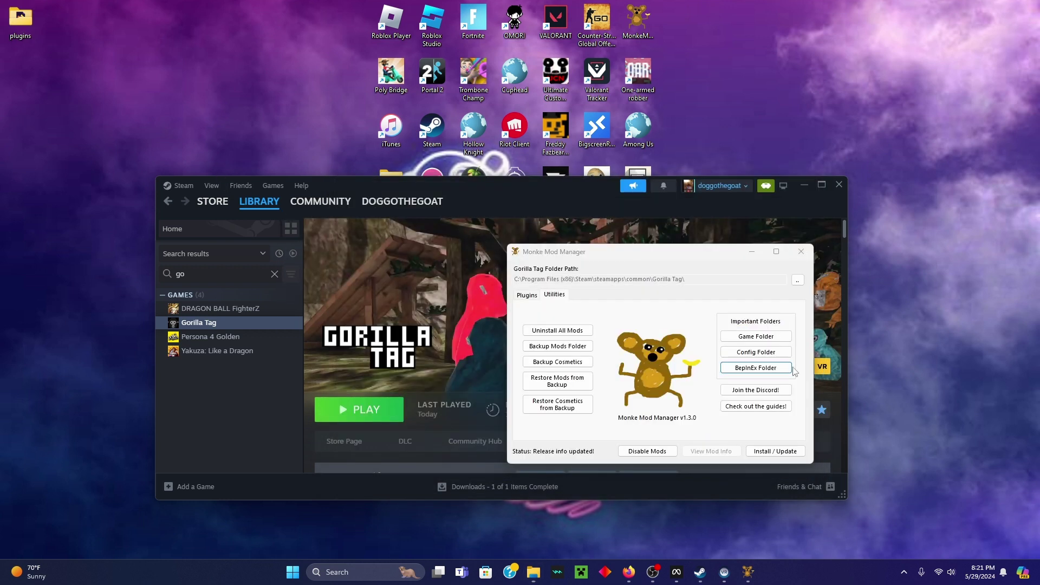
click(797, 253)
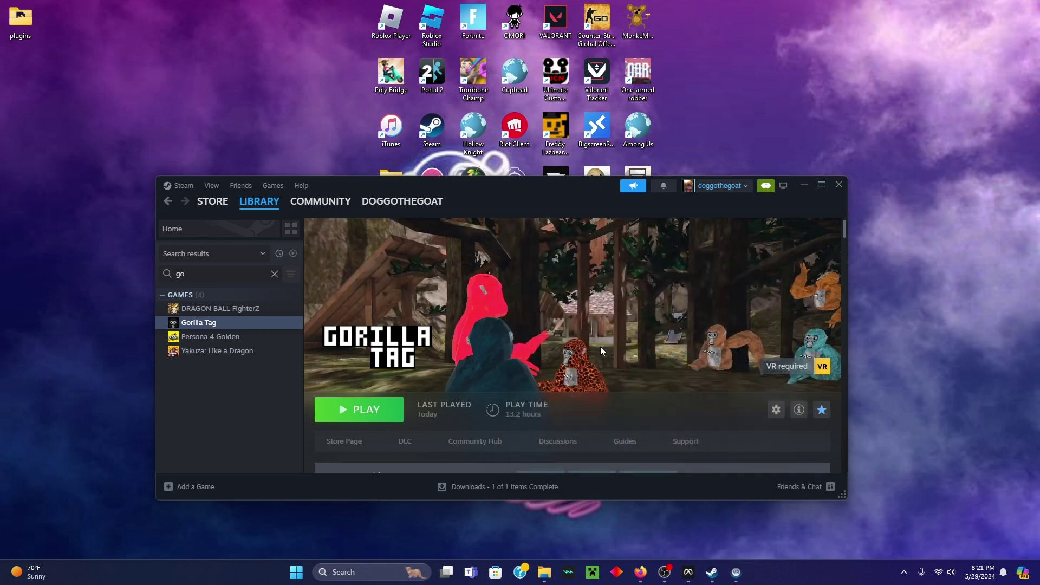
- Browse Gorilla Tag's local files from Steam and delete everything in the game folder
click(773, 413)
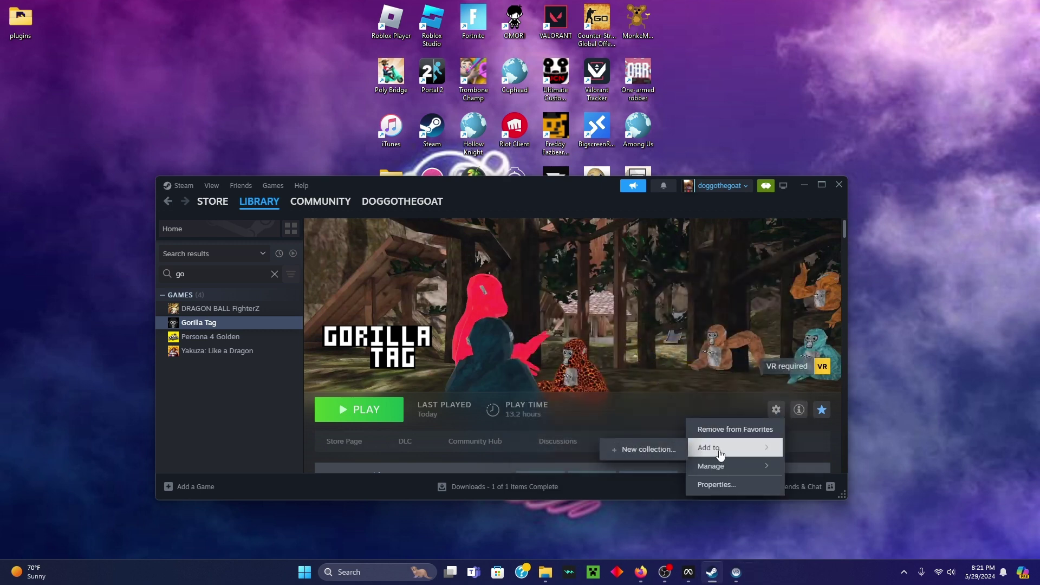
mouse_move(722, 464)
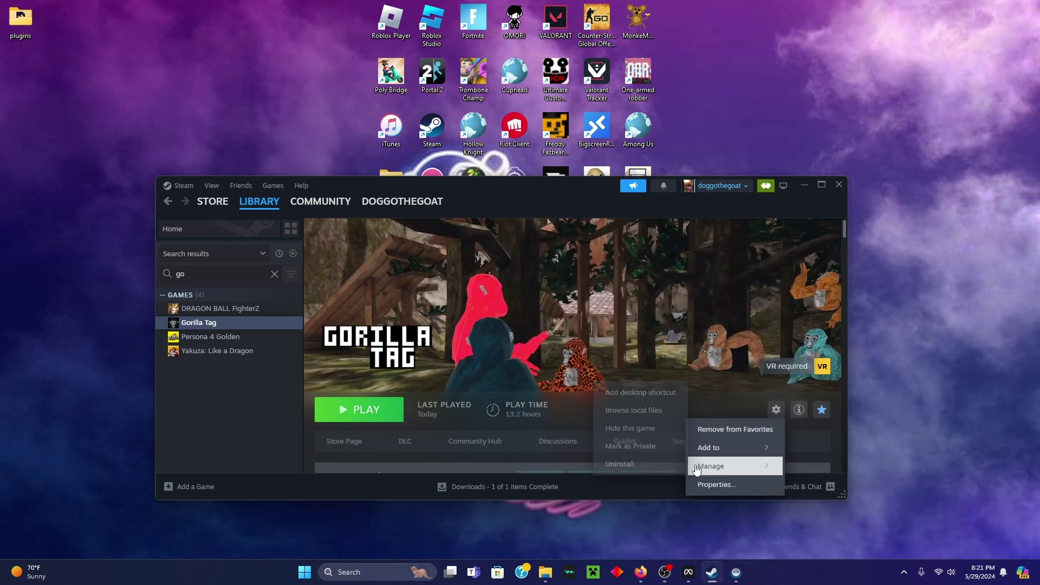
click(644, 412)
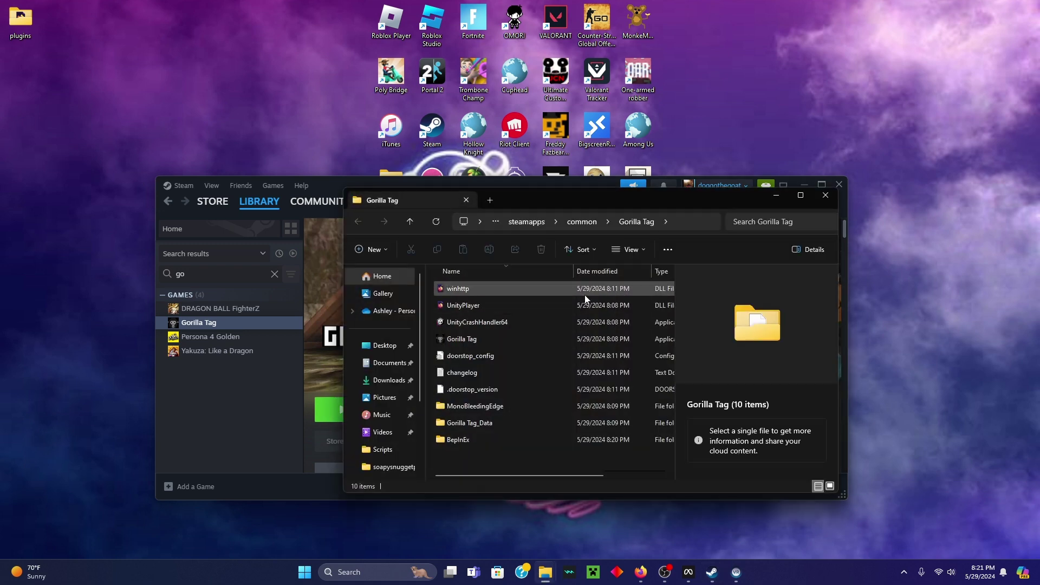
drag(653, 283, 521, 501)
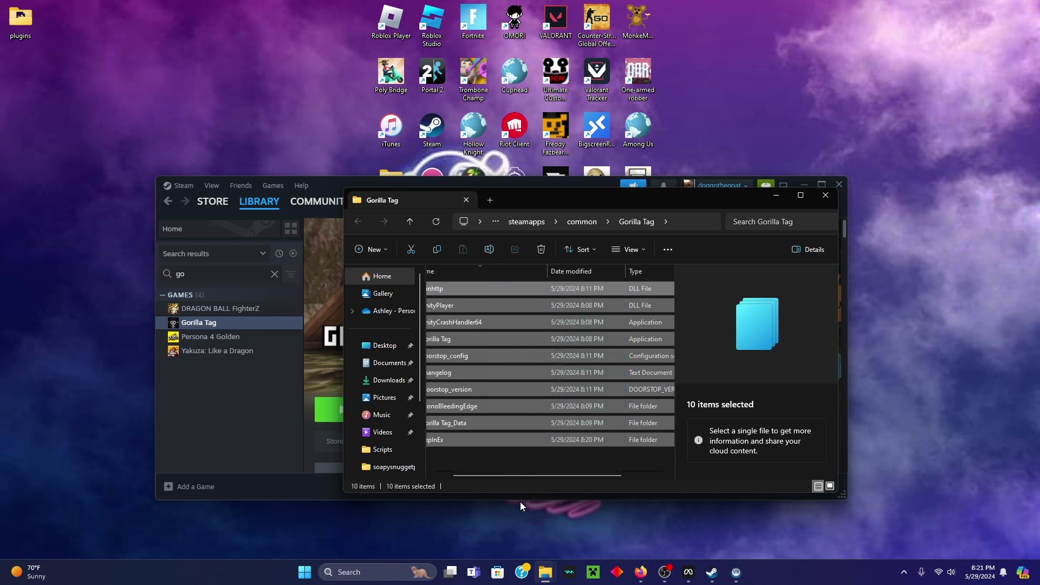
key(Delete)
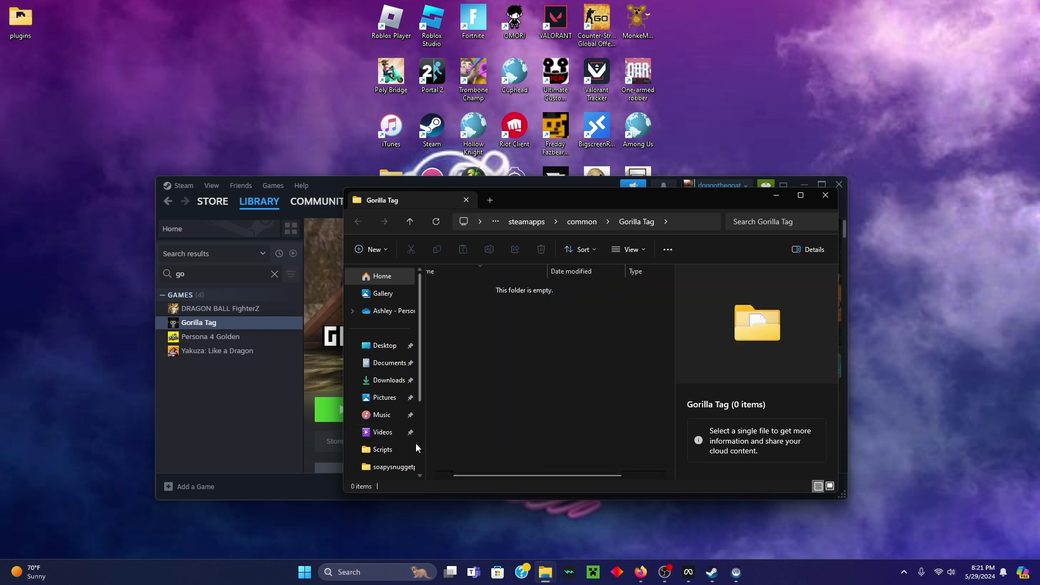
- Delete the empty Gorilla Tag folder from Steam's common folder and close the file window
click(582, 222)
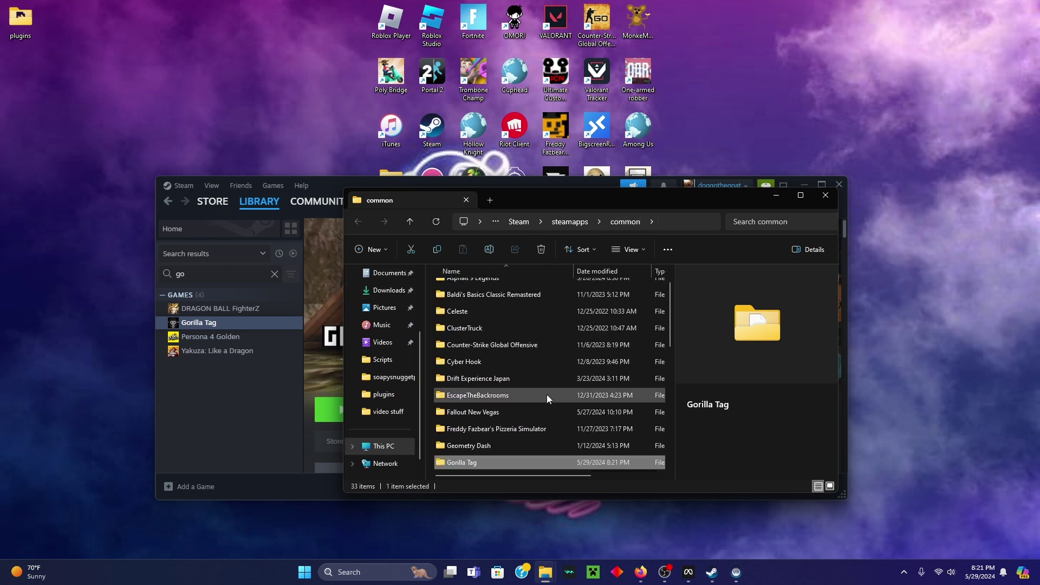
click(479, 461)
click(508, 461)
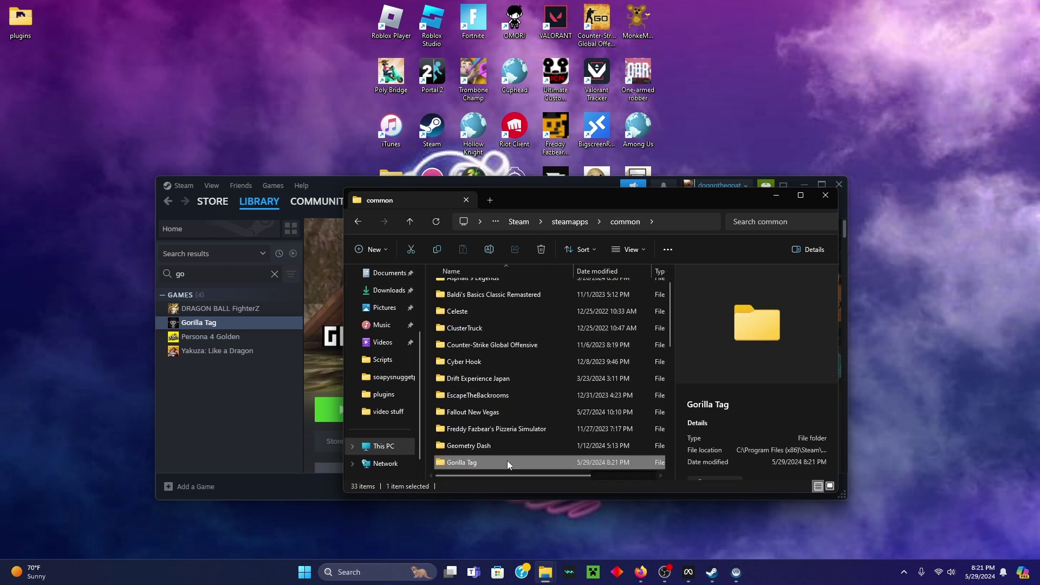
key(Delete)
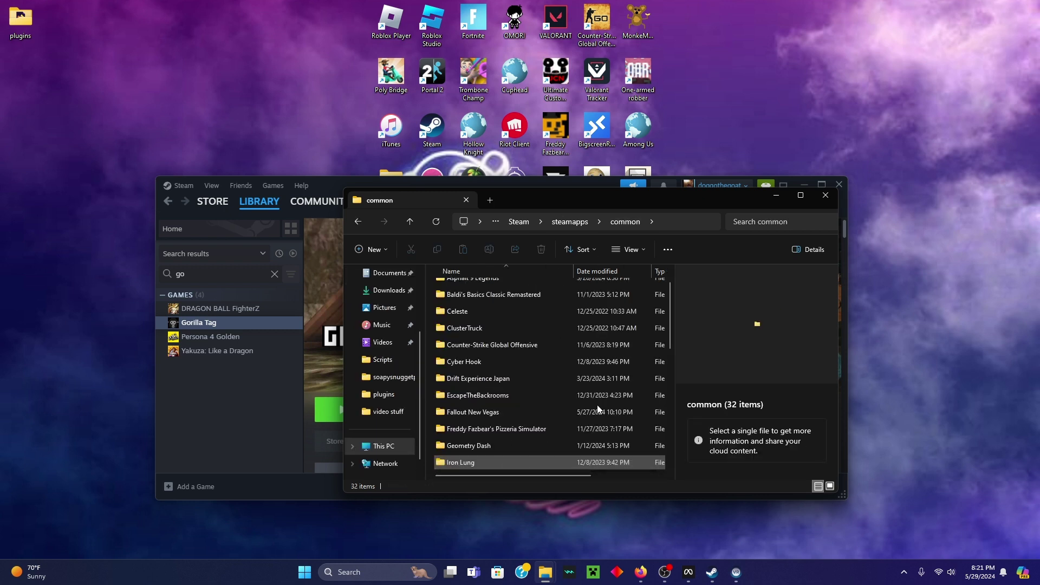
click(819, 200)
- Uninstall Gorilla Tag in Steam and reinstall it on Windows (C:) with desktop and start menu shortcuts
click(777, 410)
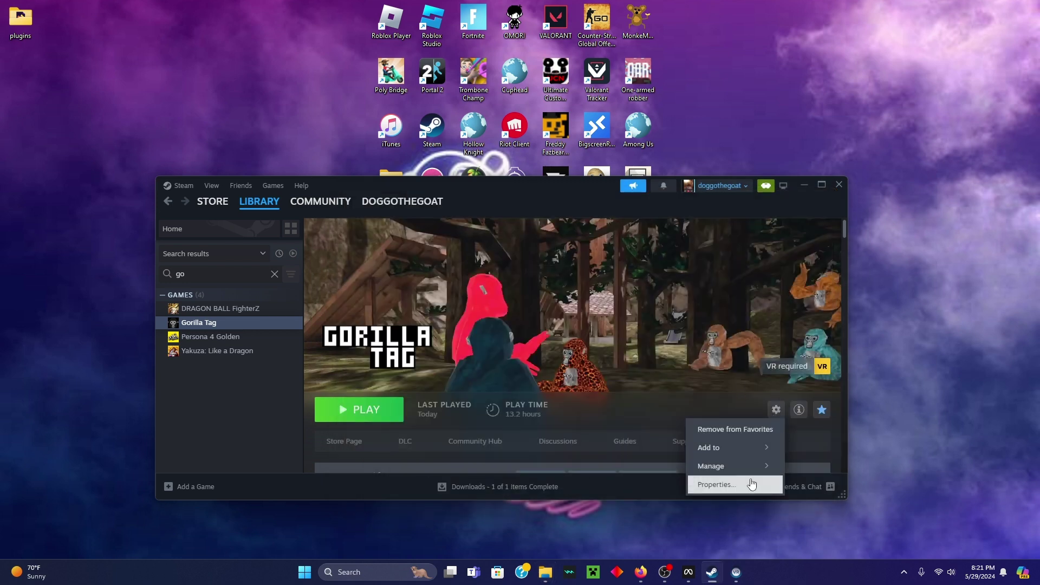
mouse_move(748, 466)
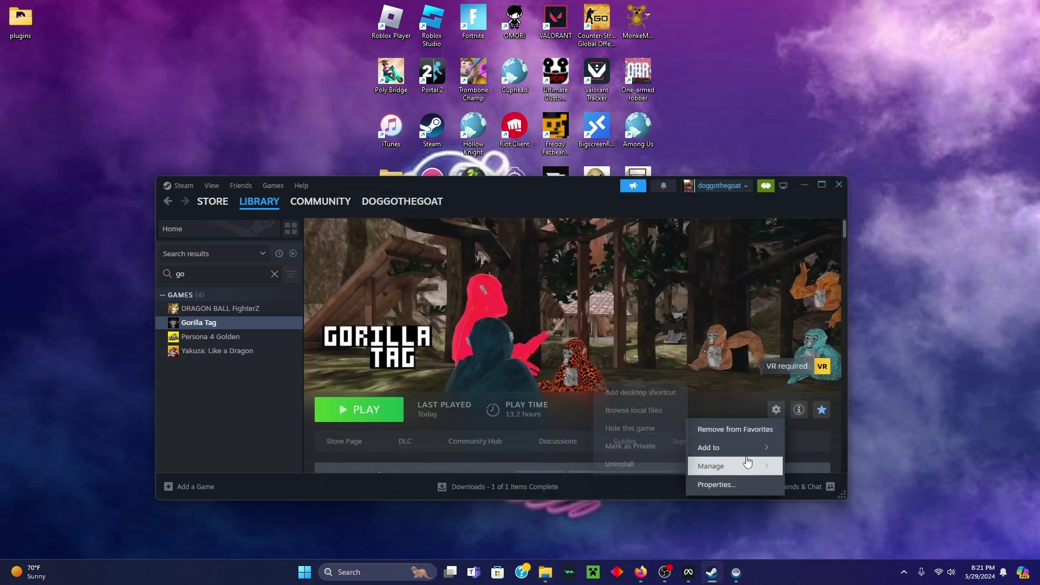
click(650, 467)
click(564, 383)
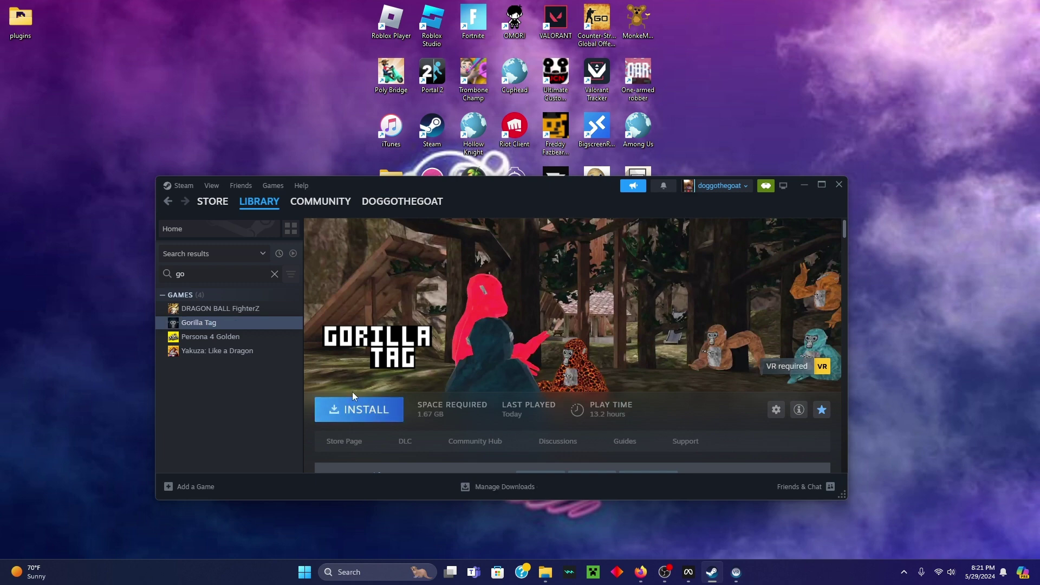
click(369, 415)
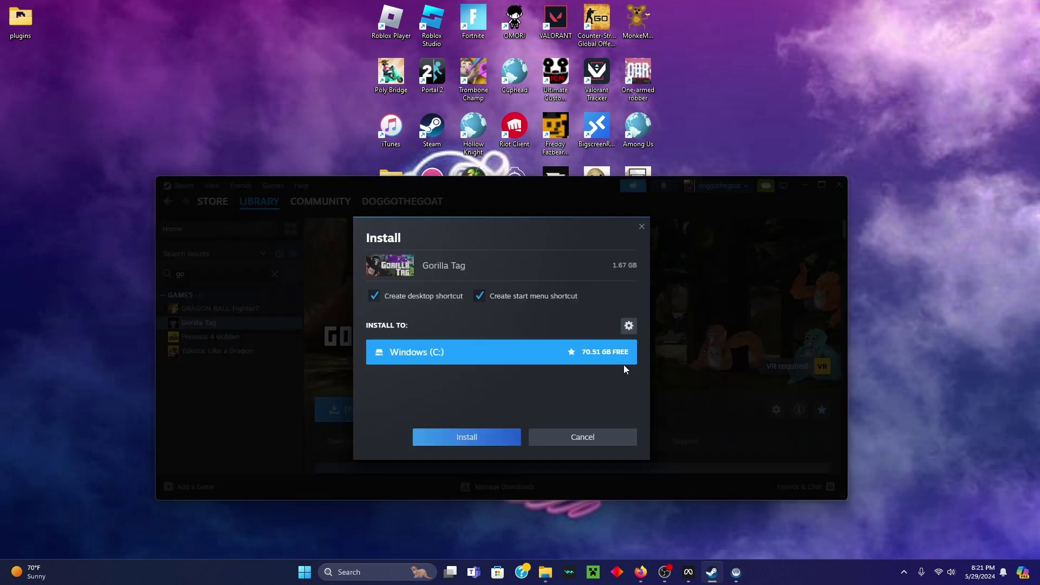
click(439, 437)
- Switch to Firefox and download BepInEx_win_x64_5.4.23.1.zip from the assets of the BepInEx 5.4.23.1 release on GitHub
mouse_move(638, 580)
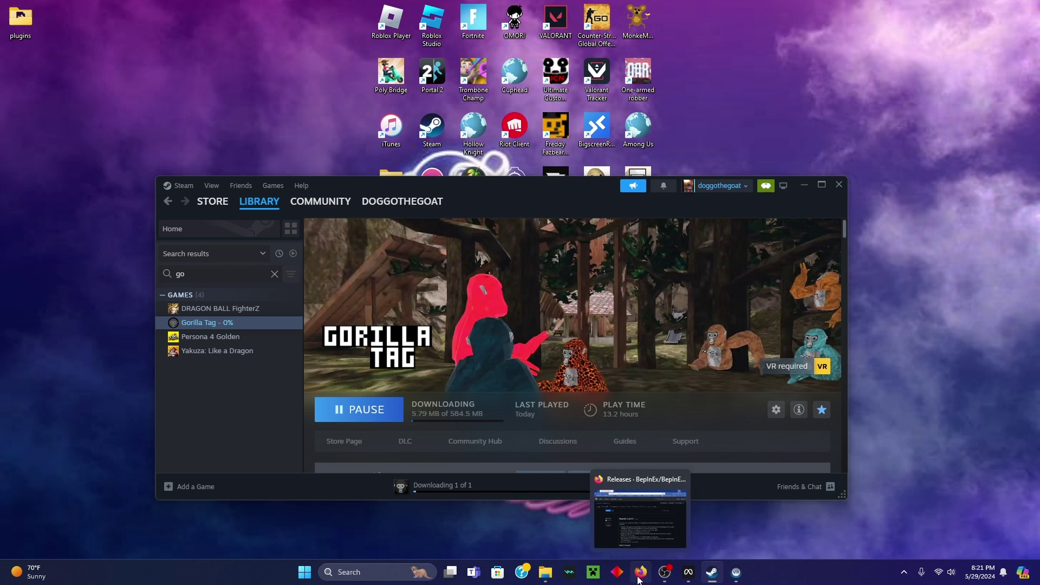
click(638, 578)
drag(514, 188, 468, 100)
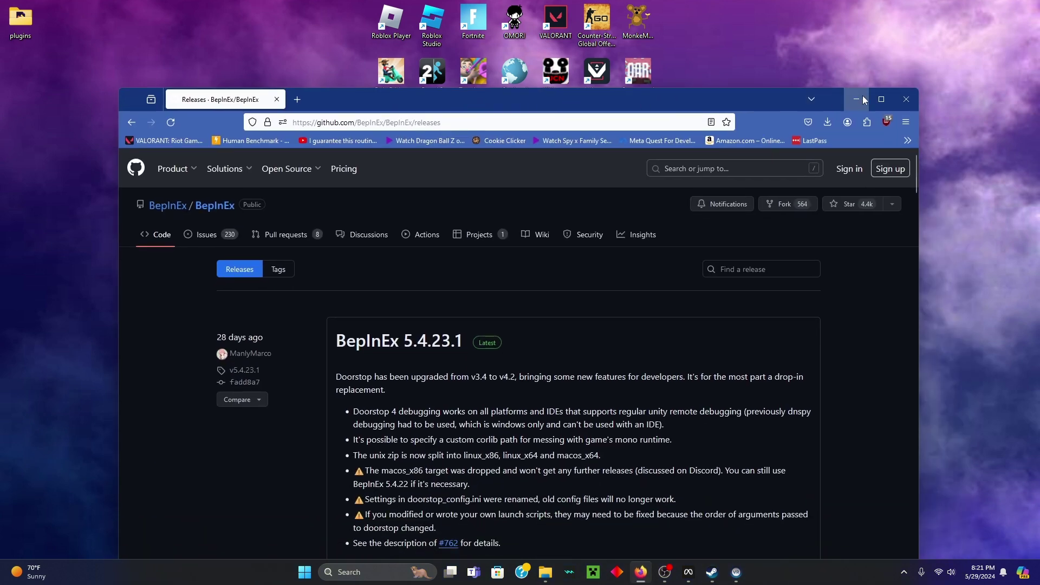
click(881, 99)
scroll(531, 319, down, 4)
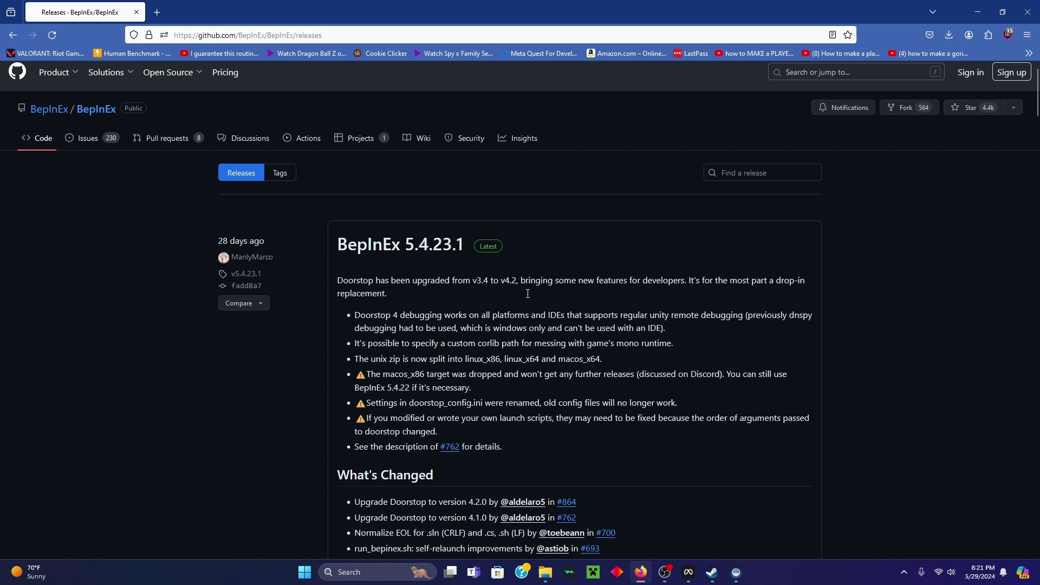
scroll(531, 320, down, 7)
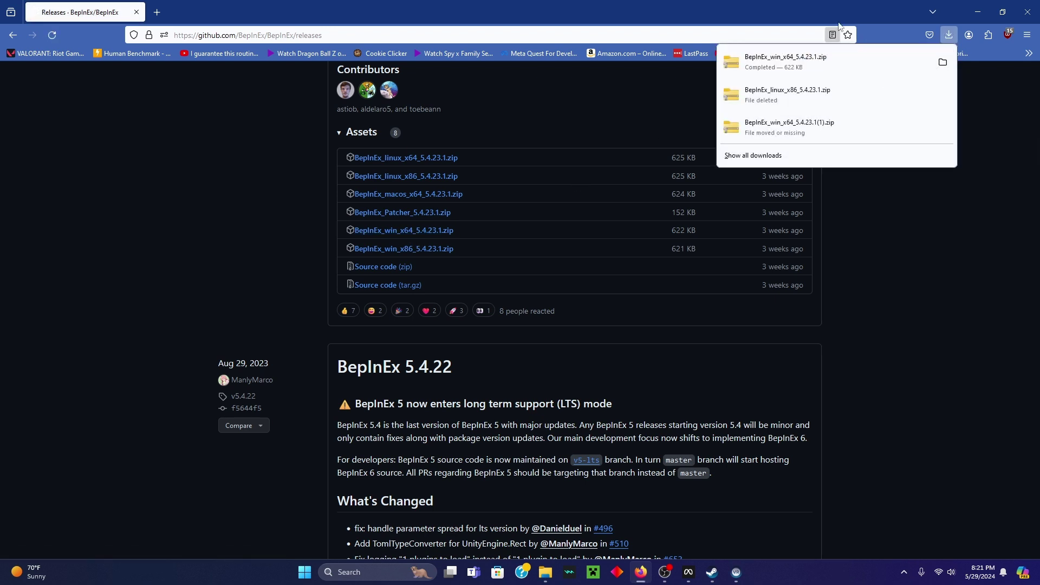
- Show the downloaded BepInEx_win_x64_5.4.23.1.zip in its folder and close the browser
click(943, 64)
double_click(899, 8)
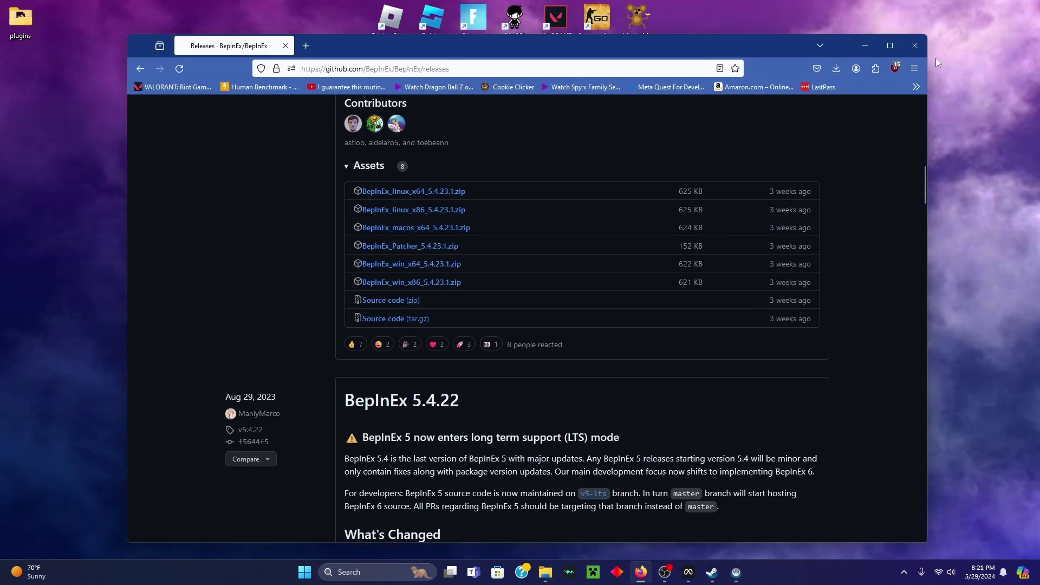
click(915, 46)
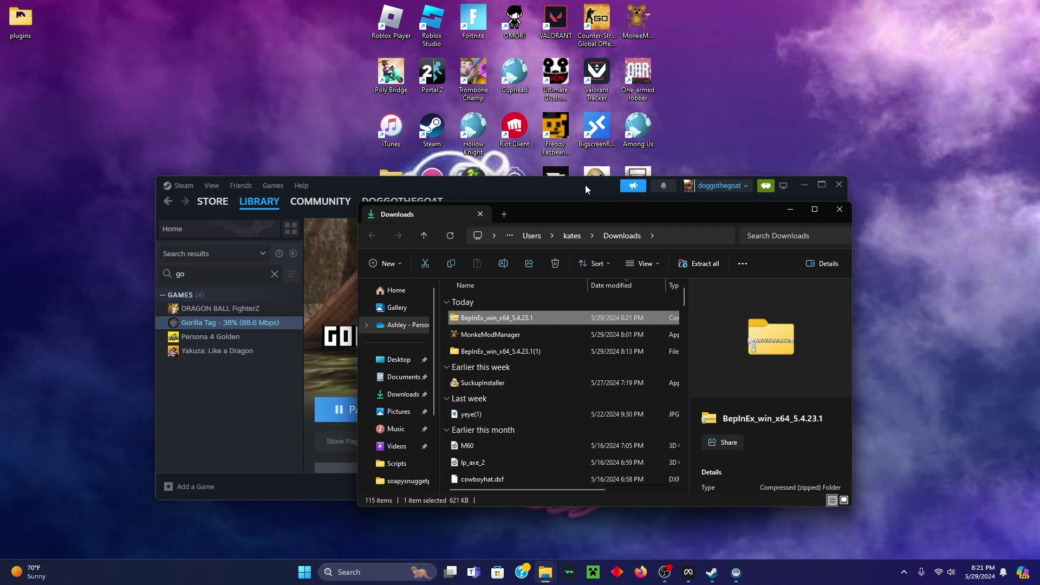
- Extract the BepInEx_win_x64_5.4.23.1 archive within the Downloads folder and close the extracted folder's window
drag(585, 184, 644, 115)
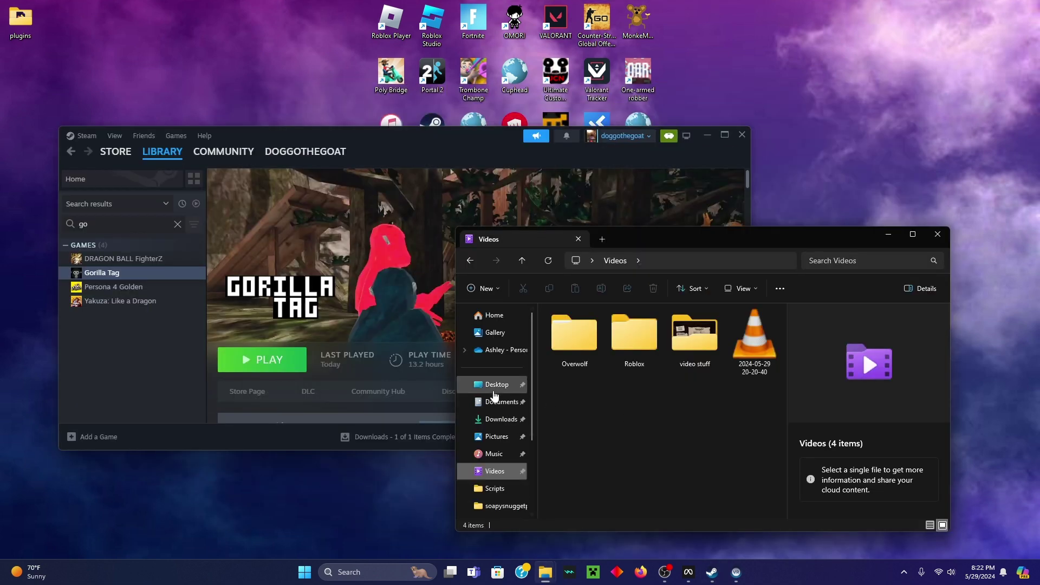
click(497, 419)
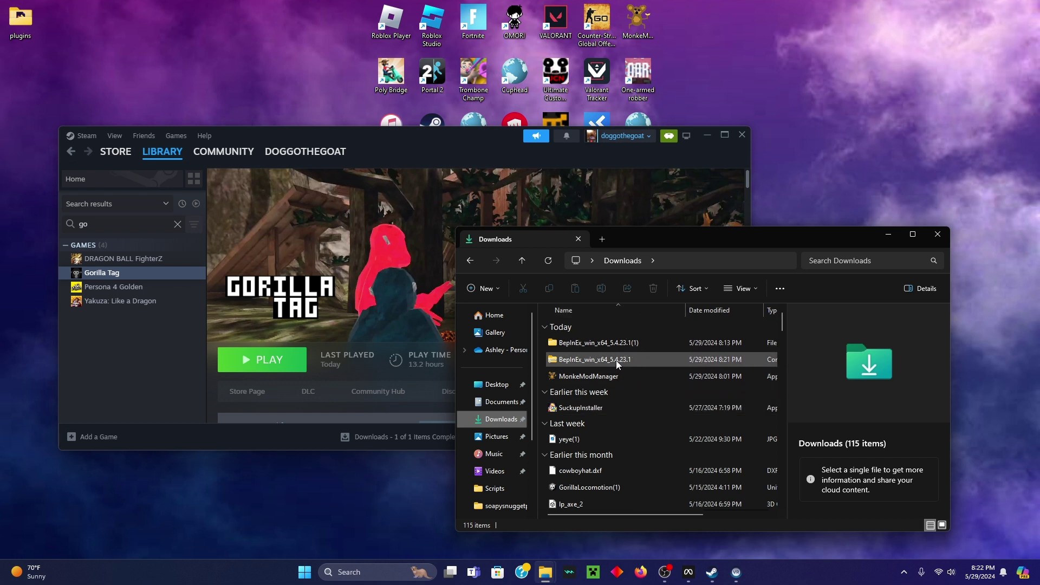
click(616, 360)
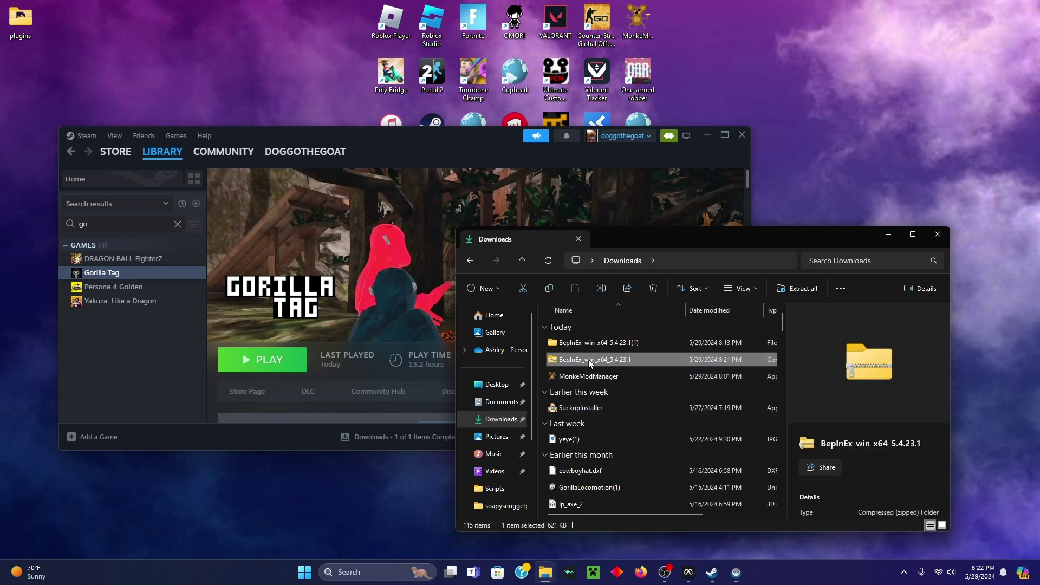
right_click(590, 362)
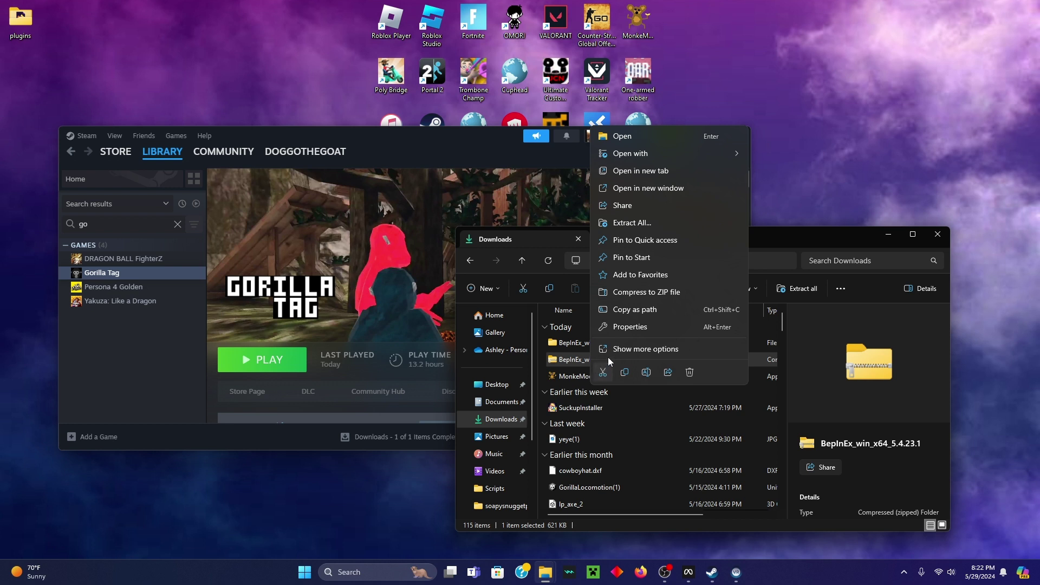
click(655, 226)
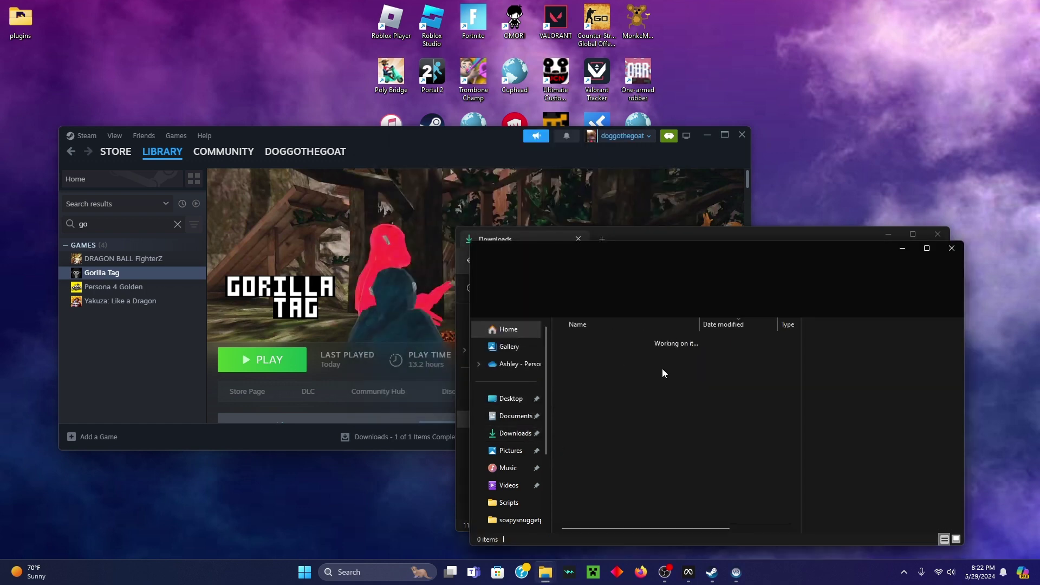
drag(727, 252, 276, 309)
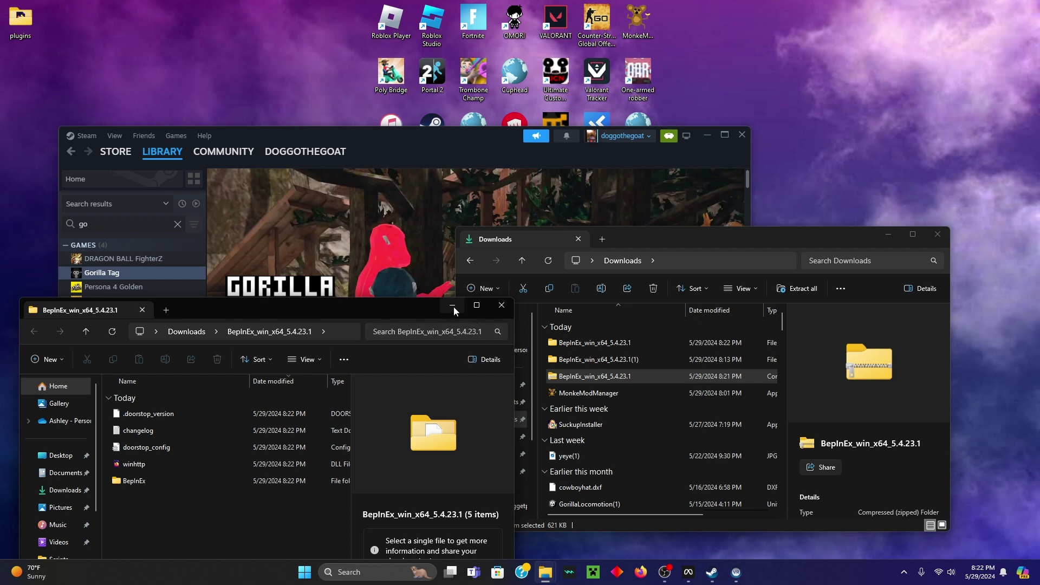
click(503, 306)
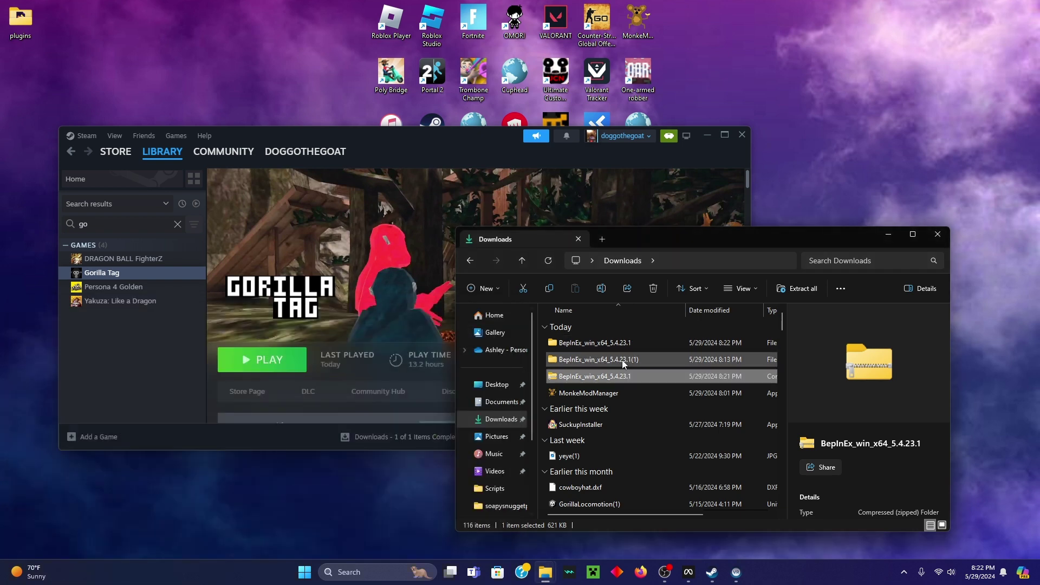
- Delete the old BepInEx_win_x64_5.4.23.1(1) folder from Downloads
click(627, 361)
key(Delete)
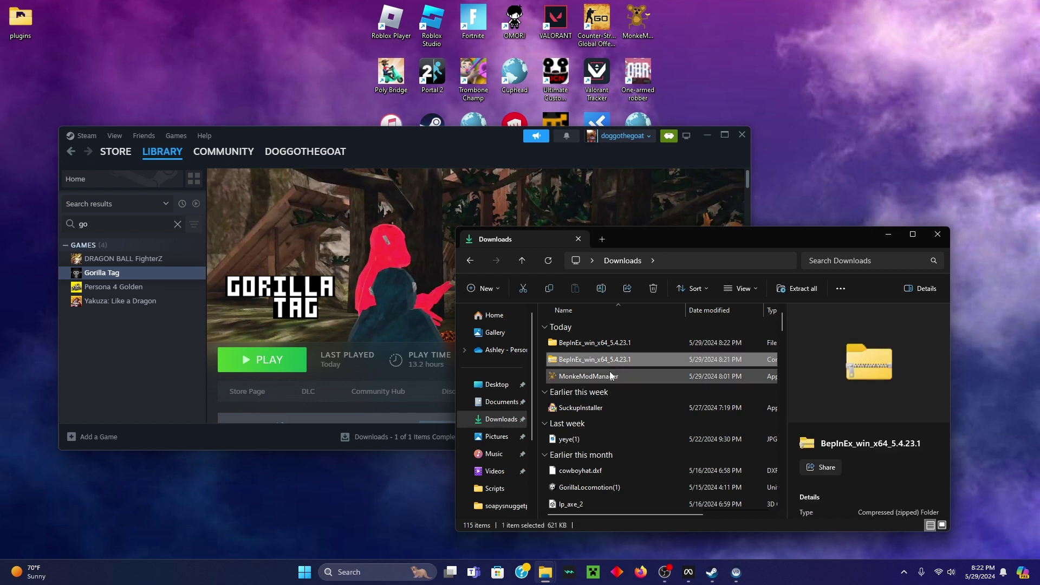
- Delete the BepInEx_win_x64_5.4.23.1 zip from Downloads and cut all the contents of the extracted folder of the same name
key(Delete)
double_click(617, 344)
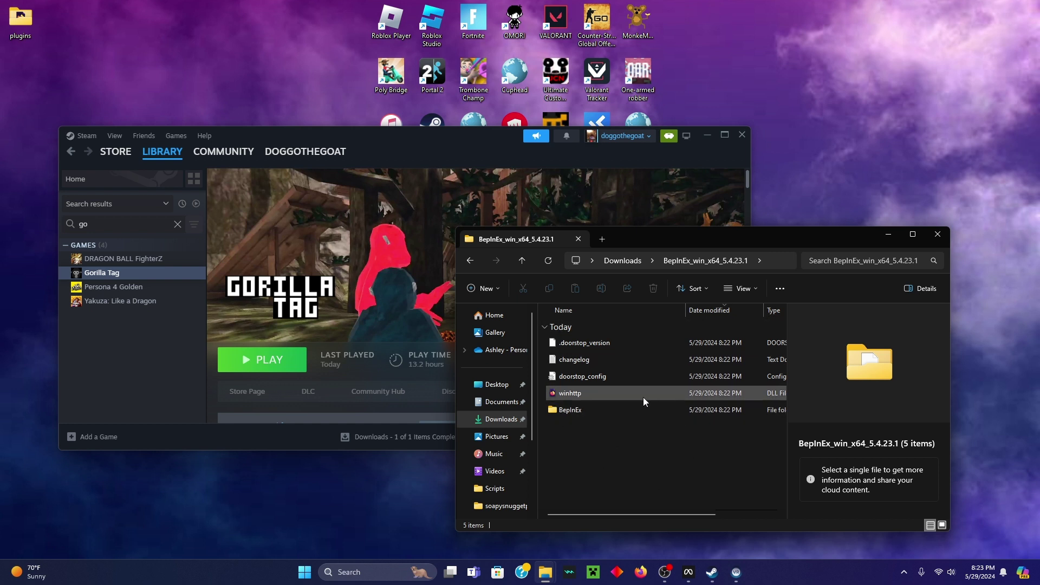
drag(640, 475, 613, 317)
right_click(598, 397)
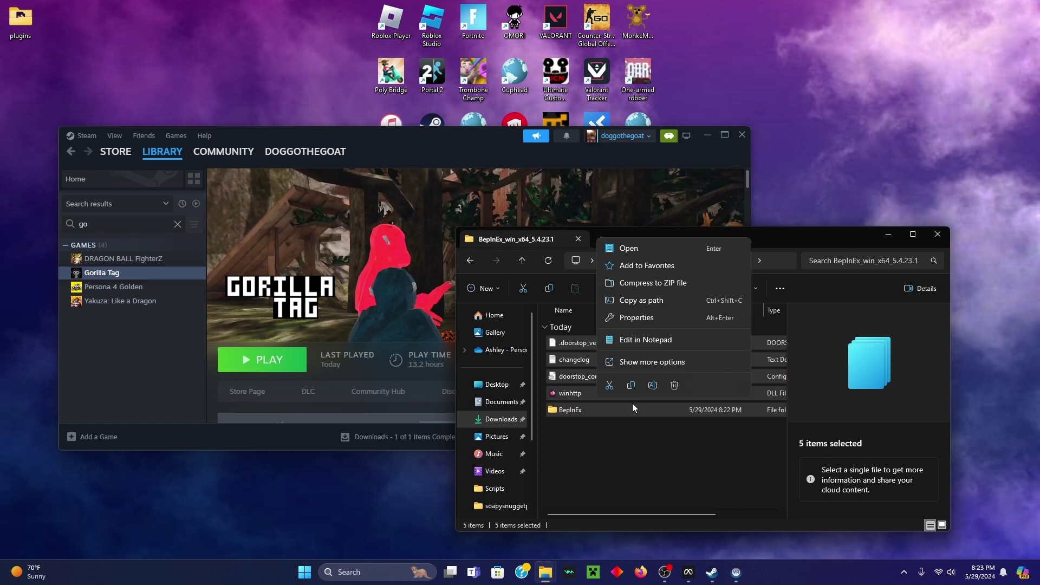
click(607, 385)
click(888, 234)
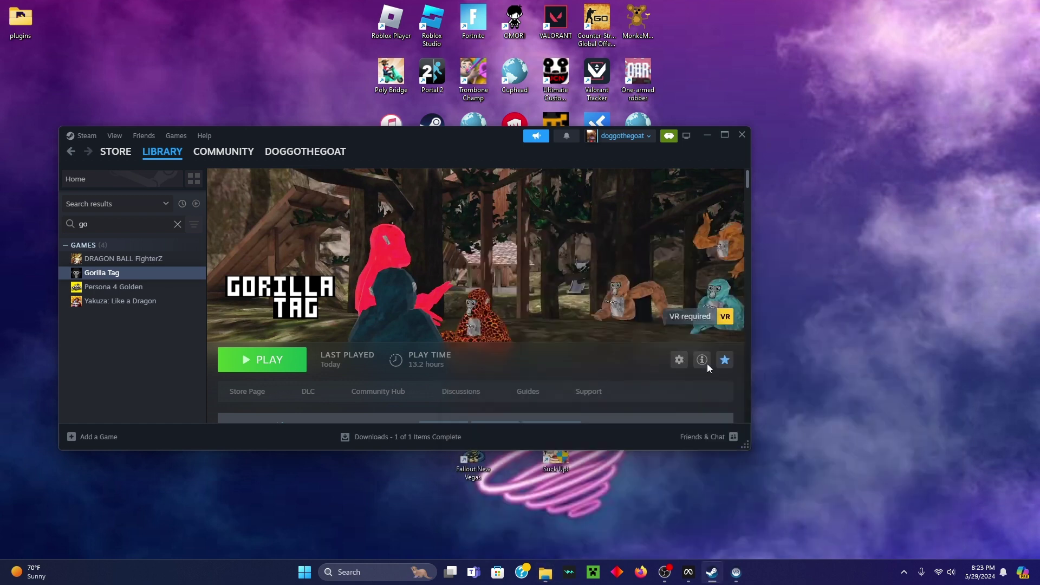
- Browse Gorilla Tag's local files from Steam and paste the cut BepInEx items into the game folder
click(680, 359)
mouse_move(642, 416)
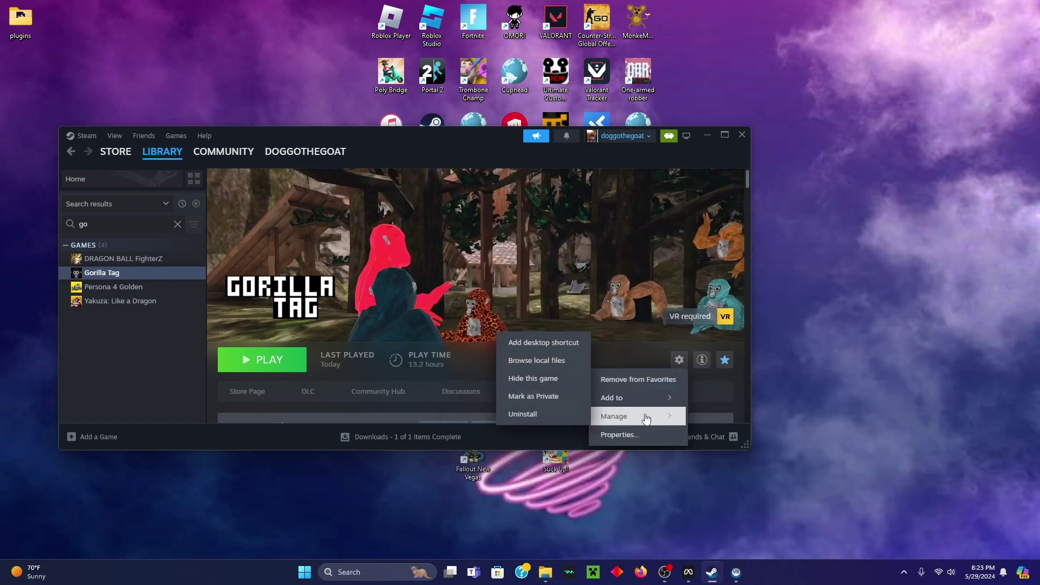
click(548, 363)
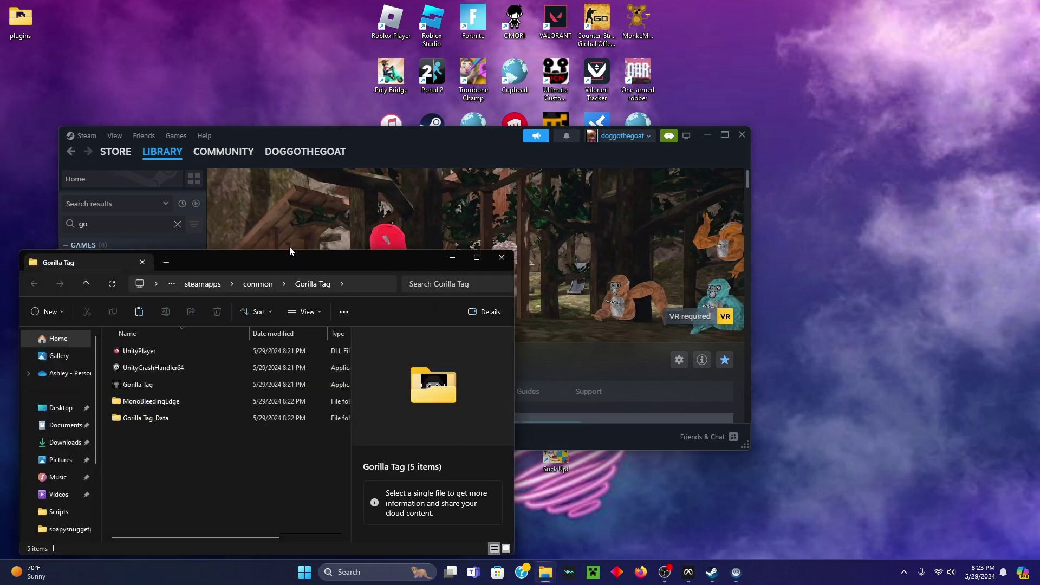
click(289, 248)
drag(333, 129, 574, 111)
drag(216, 260, 533, 181)
right_click(496, 431)
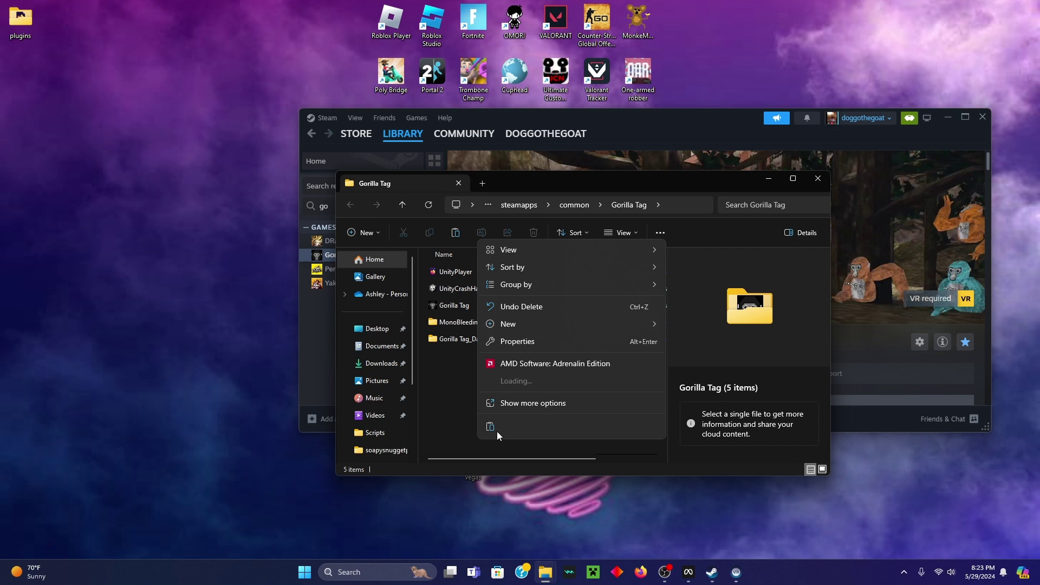
click(489, 427)
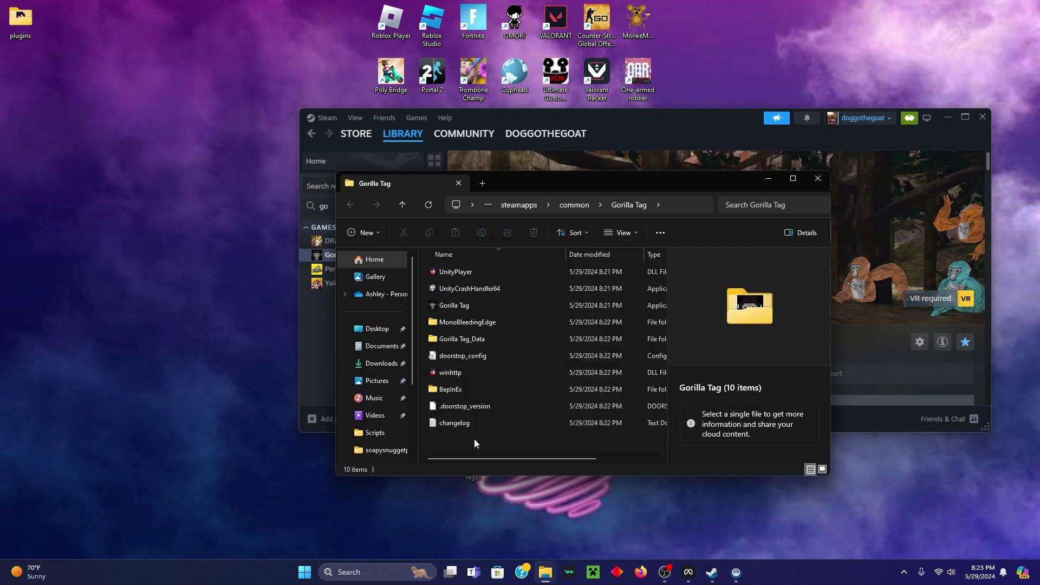
- Move the plugins folder from the desktop into the BepInEx folder inside the Gorilla Tag folder
click(466, 389)
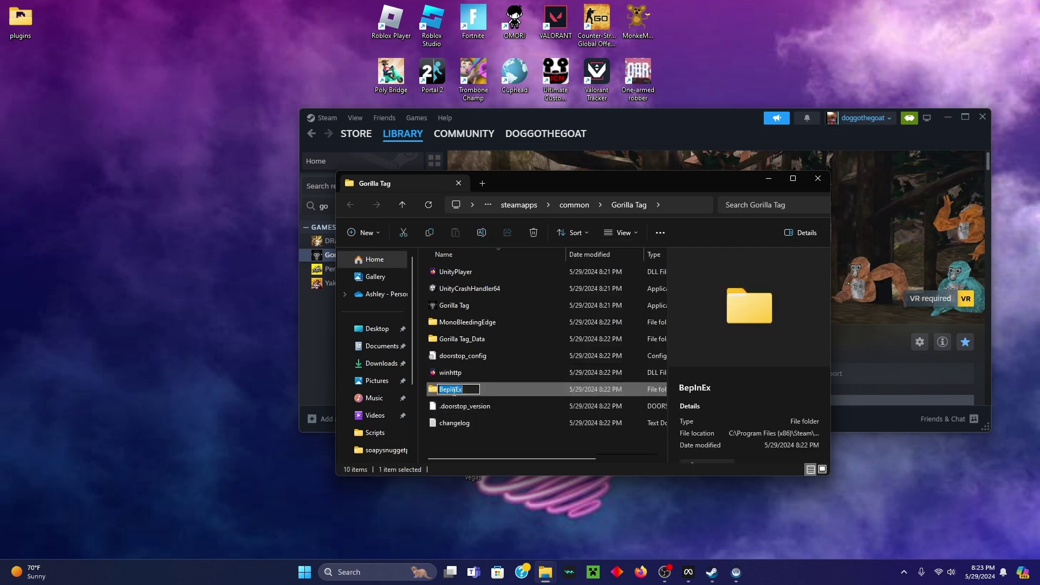
double_click(509, 390)
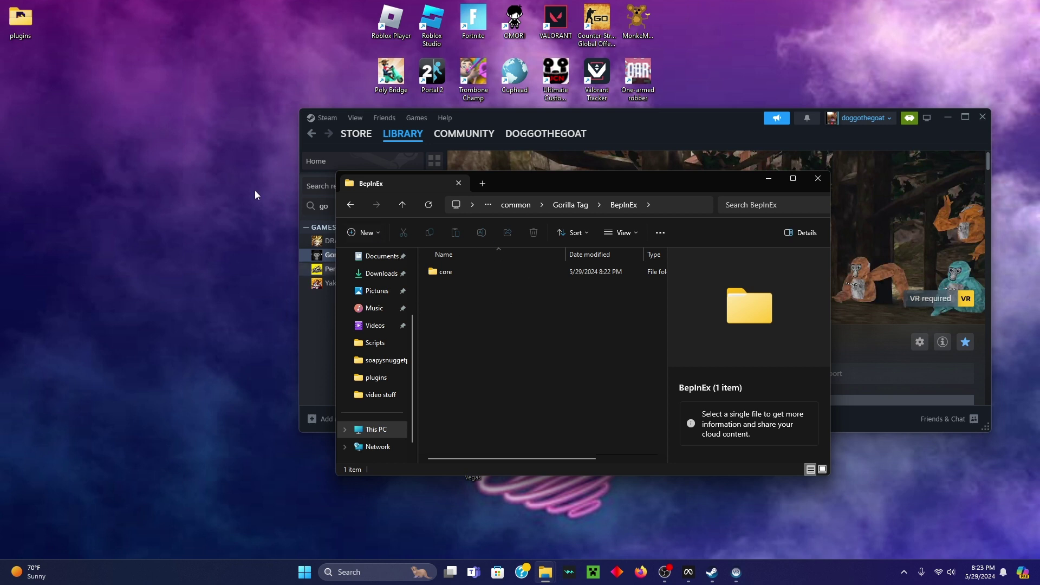
drag(22, 18, 508, 321)
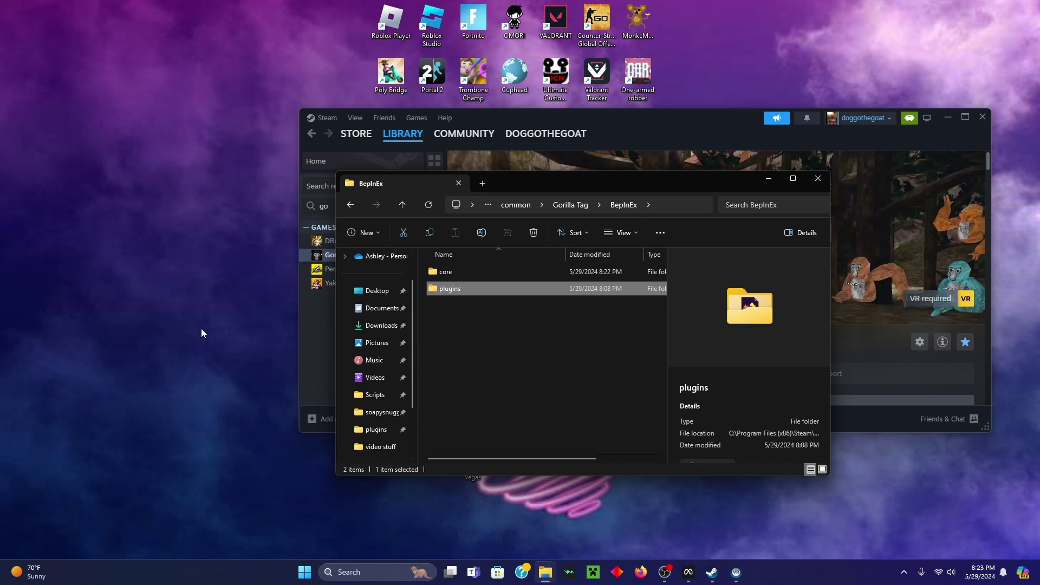
click(534, 351)
drag(704, 181, 603, 190)
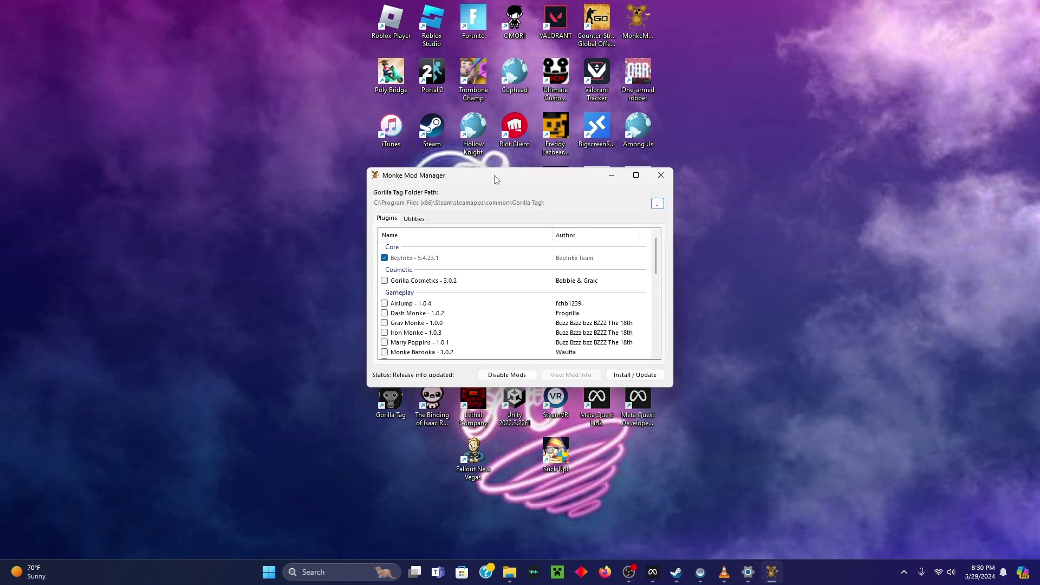
- In Monke Mod Manager, select the Utilla 1.6.13 library and install it
drag(520, 180, 648, 265)
click(521, 268)
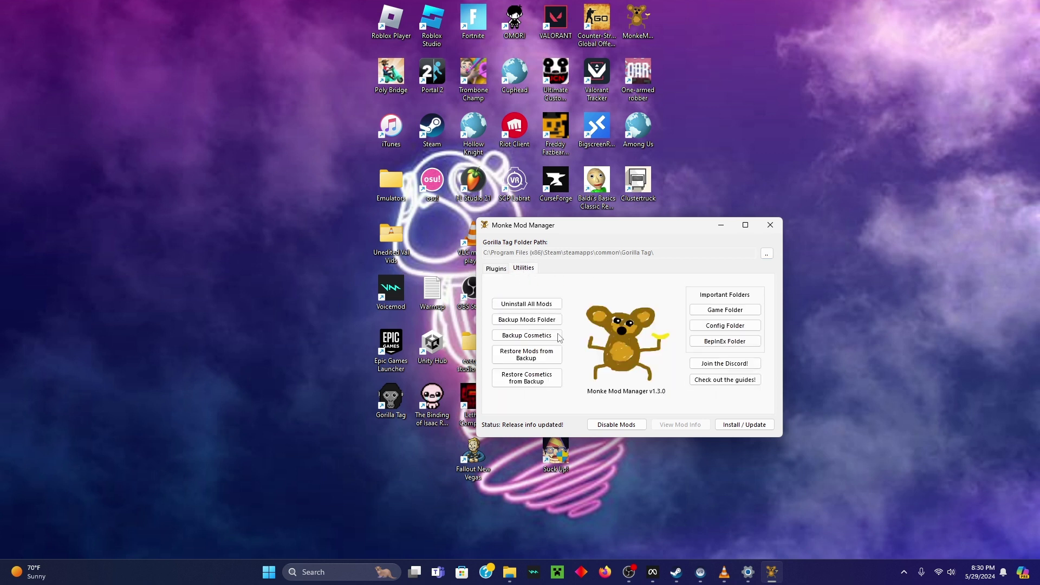
key(ctrl+Tab)
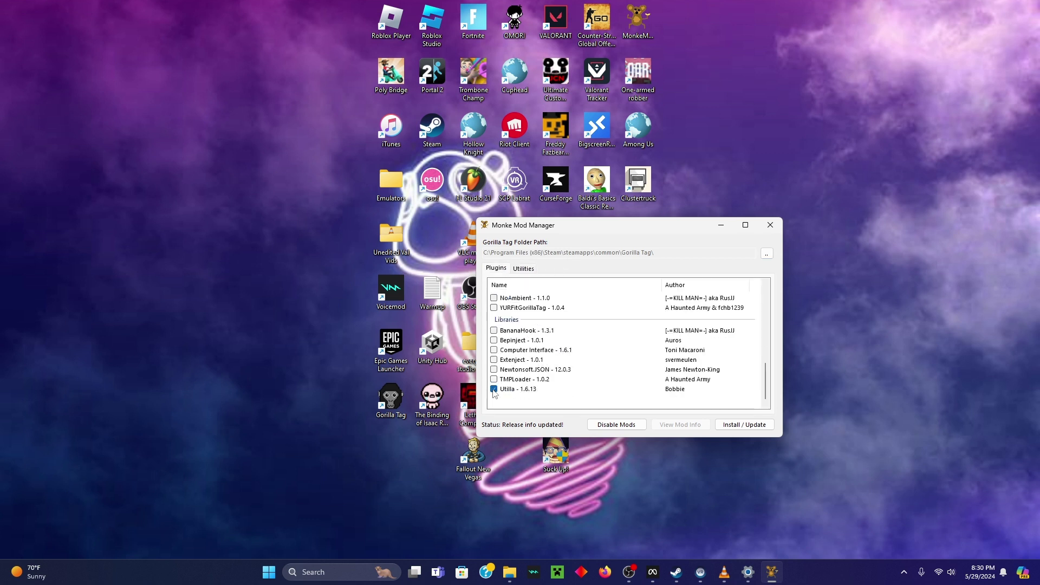
click(741, 426)
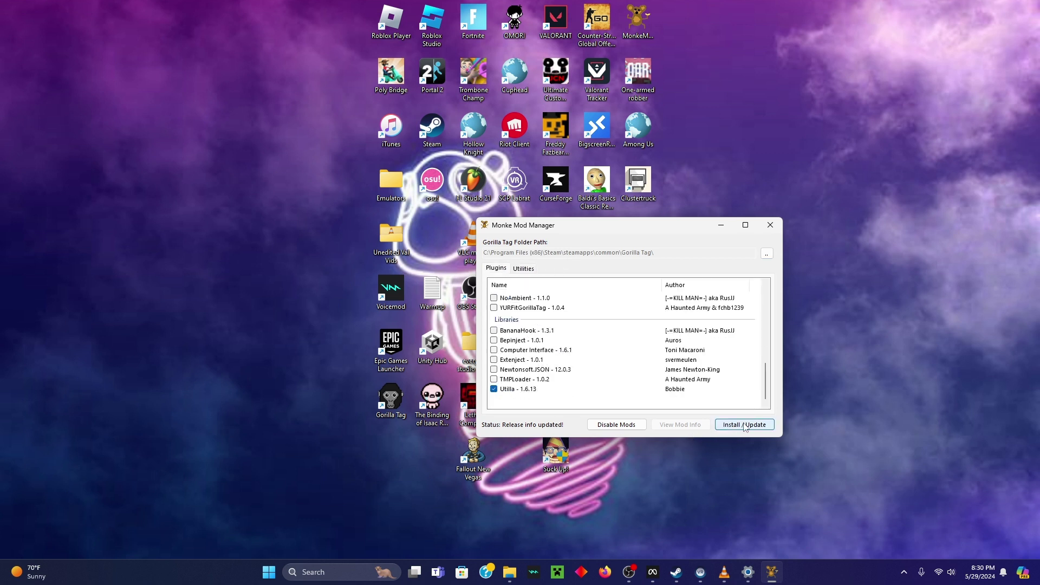
- Open the game's BepInEx folder from Monke Mod Manager's utilities and examine the contents of its plugins folder
scroll(537, 345, up, 10)
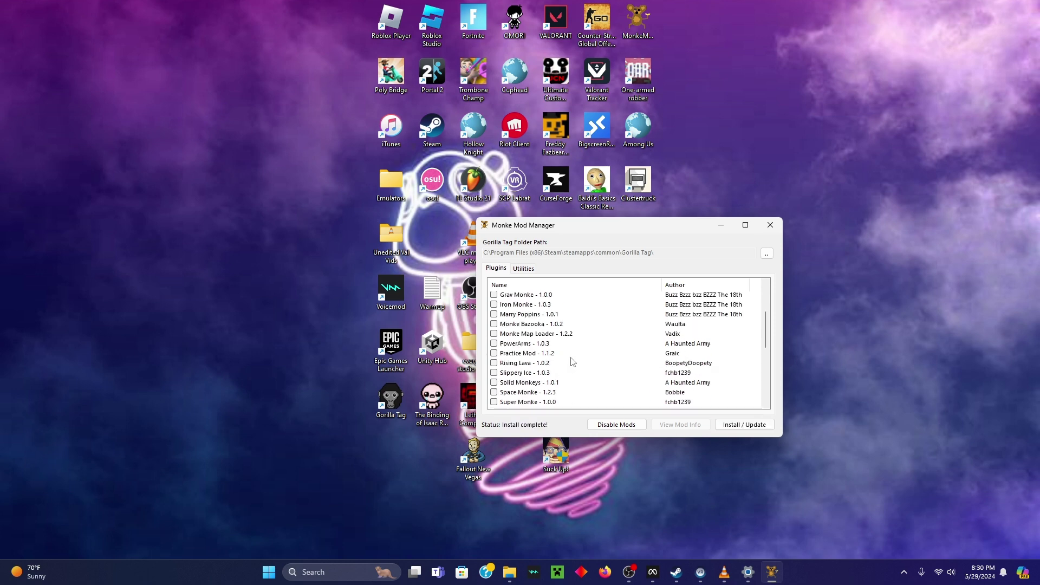
click(518, 271)
click(742, 346)
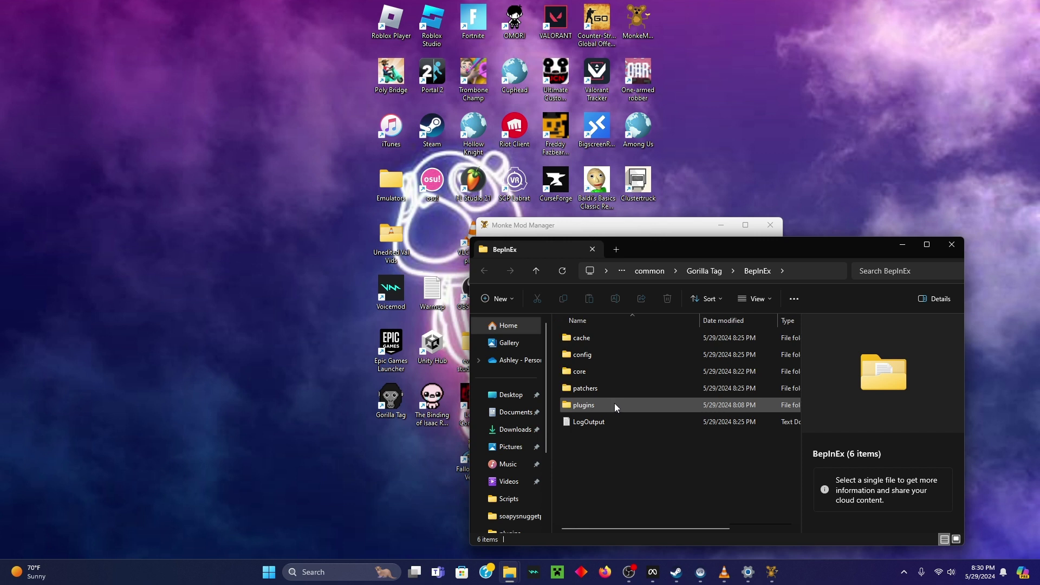
double_click(615, 404)
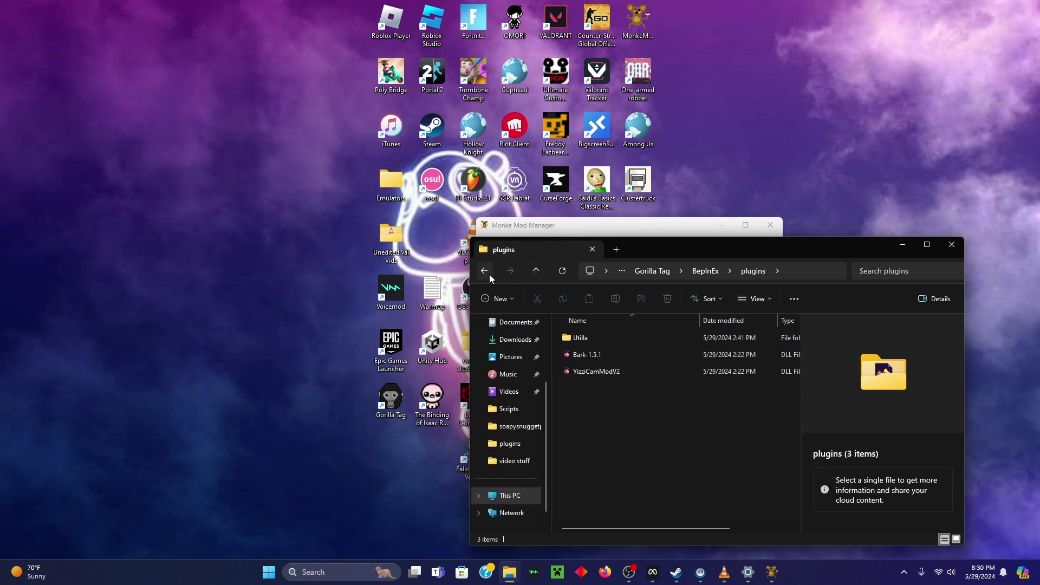
click(490, 274)
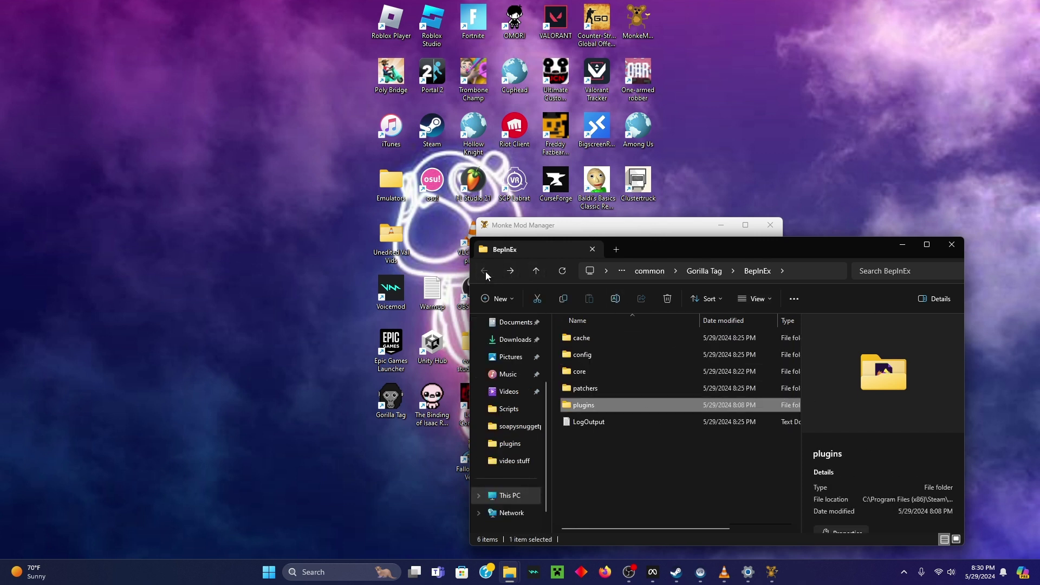
double_click(603, 403)
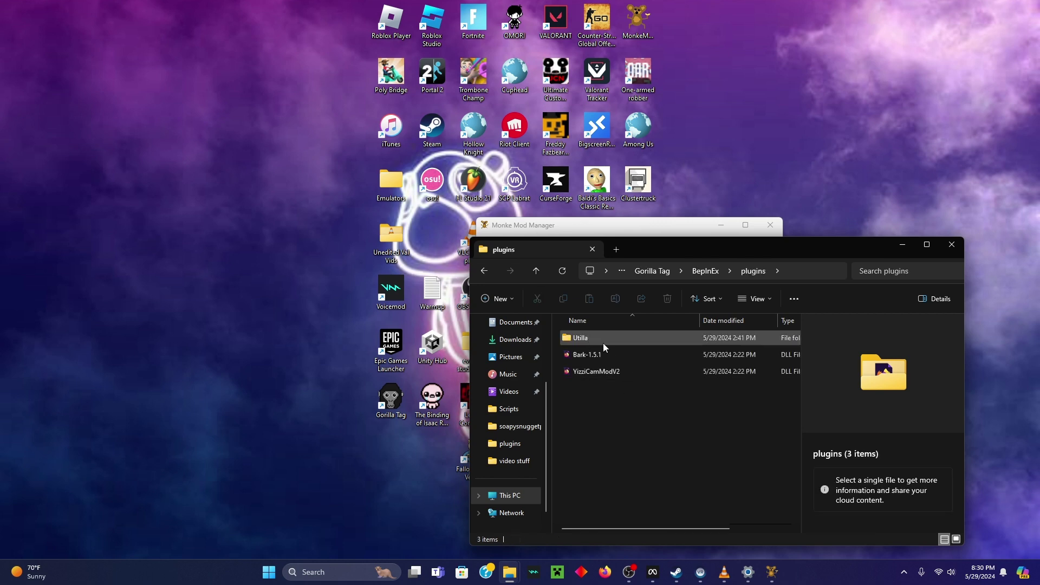